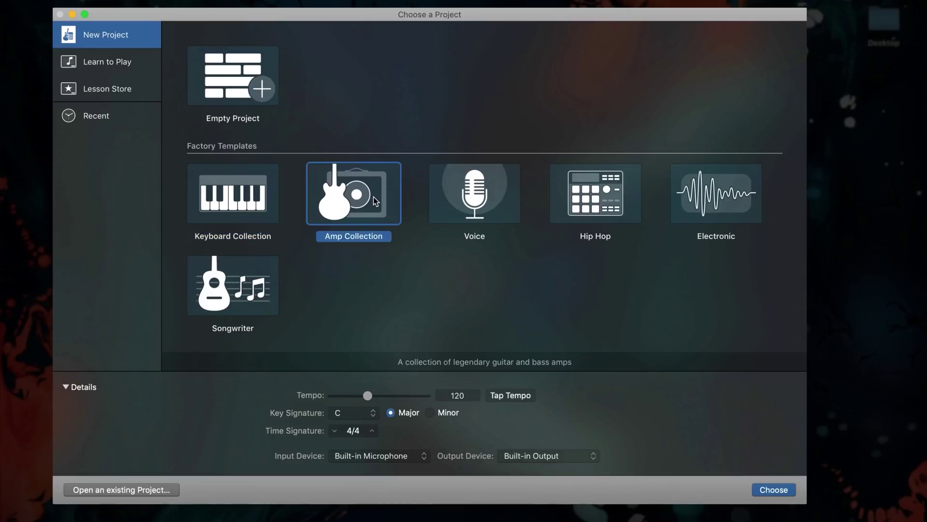
Preview the Voice, Hip Hop and Electronic templates, then view Preferences and the track's recording settings.
{"action": "left_click", "coordinate": [459, 194]}
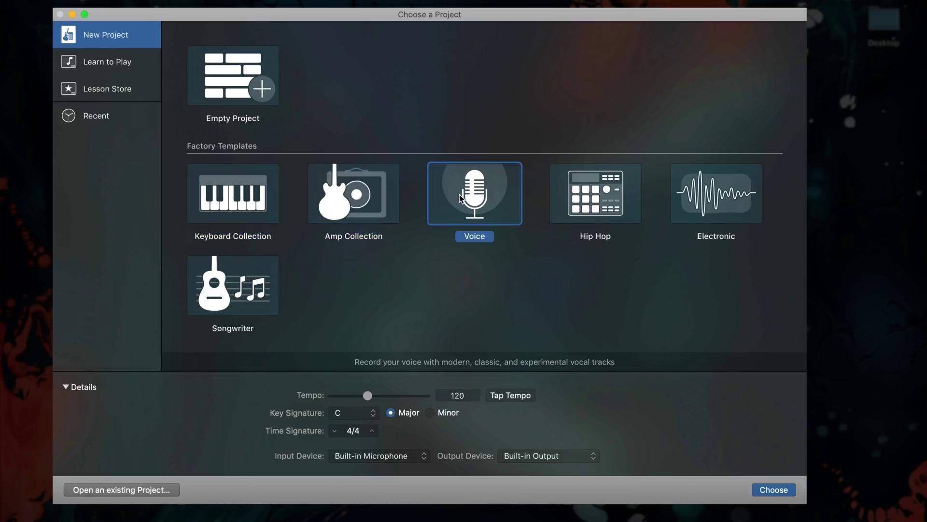
{"action": "left_click", "coordinate": [598, 186]}
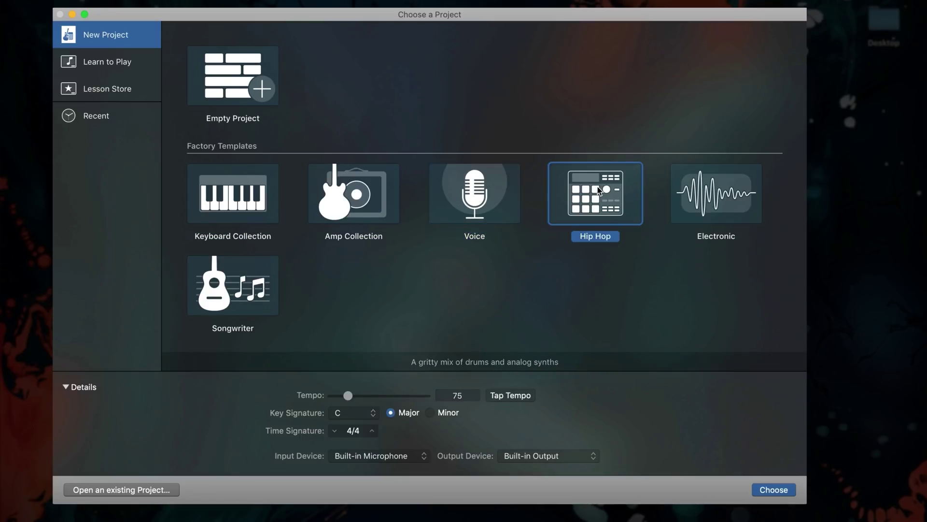
{"action": "left_click", "coordinate": [717, 198]}
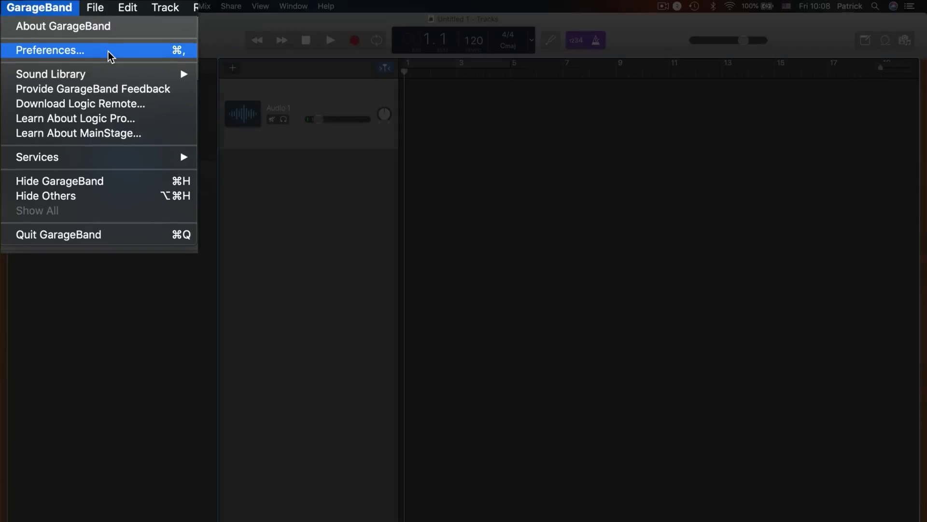
{"action": "left_click", "coordinate": [108, 50]}
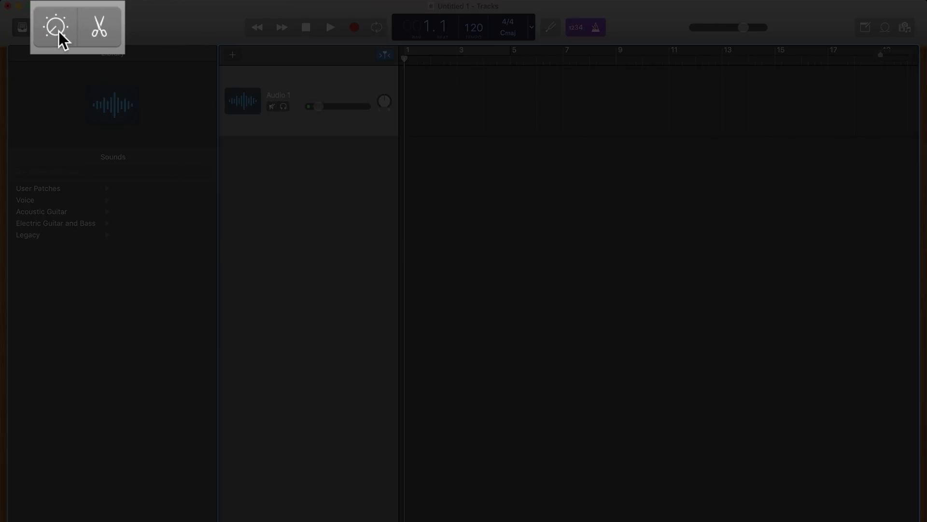
{"action": "left_click", "coordinate": [41, 27]}
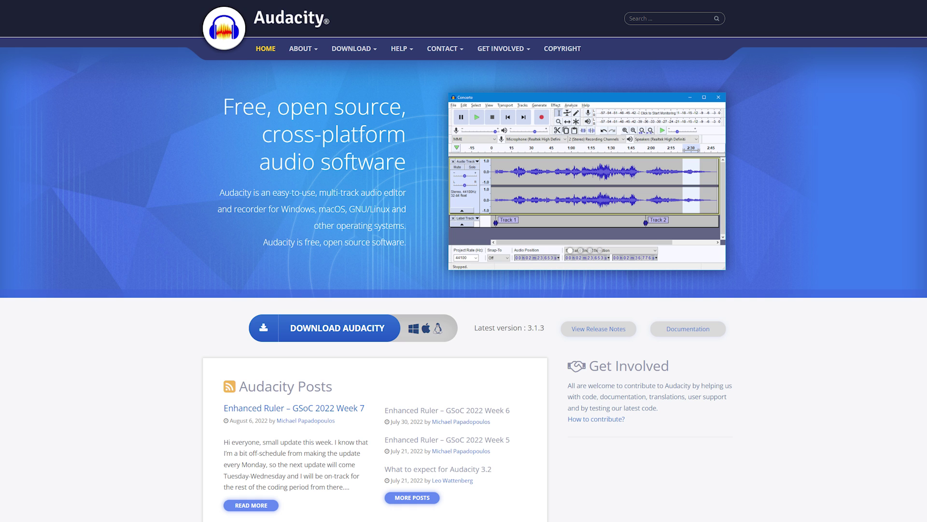
Start recording a new voice track in Audacity.
{"action": "left_click", "coordinate": [290, 75]}
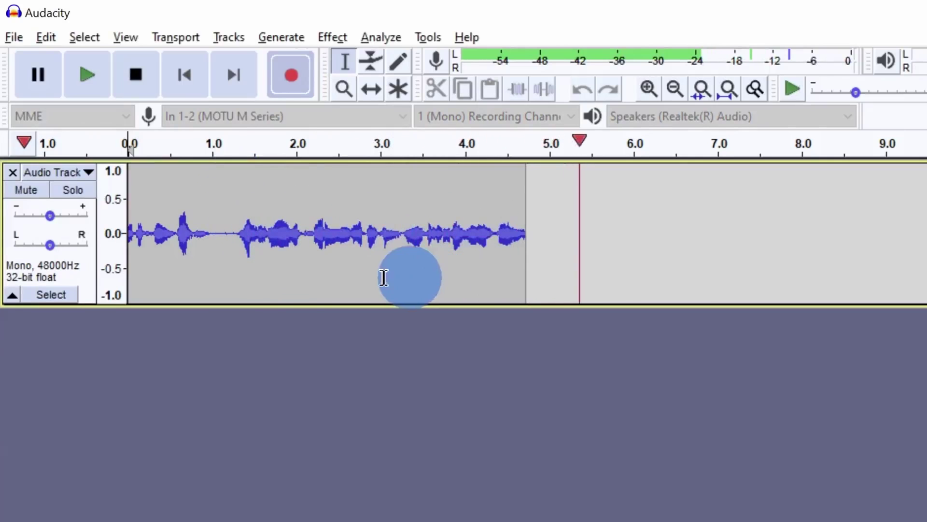
Delete a stretch of voice around 15 s from the Audio Track.
{"action": "left_click", "coordinate": [126, 117]}
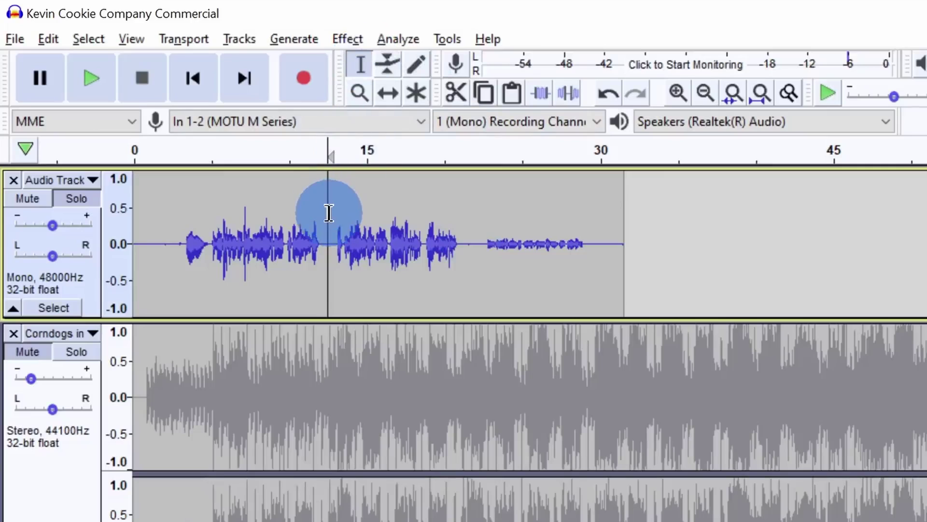
{"action": "left_click_drag", "start_coordinate": [330, 213], "coordinate": [467, 209]}
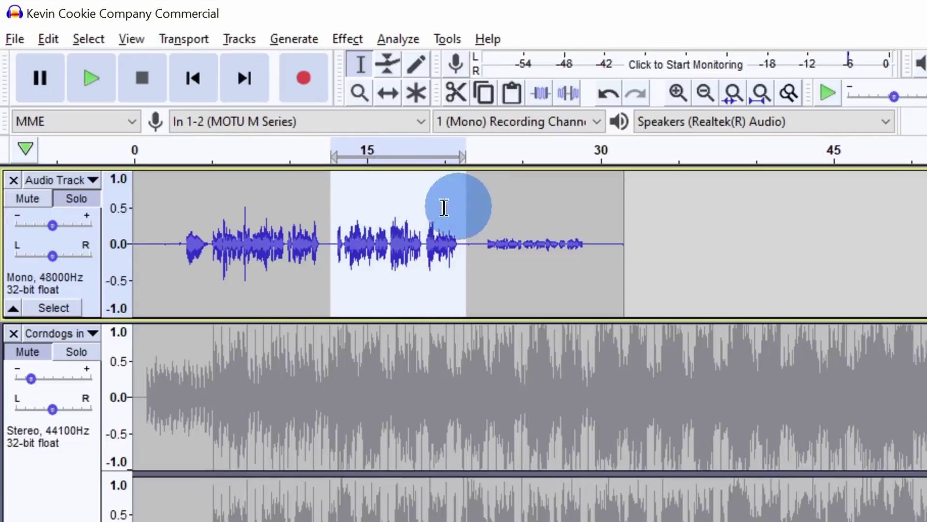
{"action": "left_click_drag", "start_coordinate": [332, 217], "coordinate": [335, 218]}
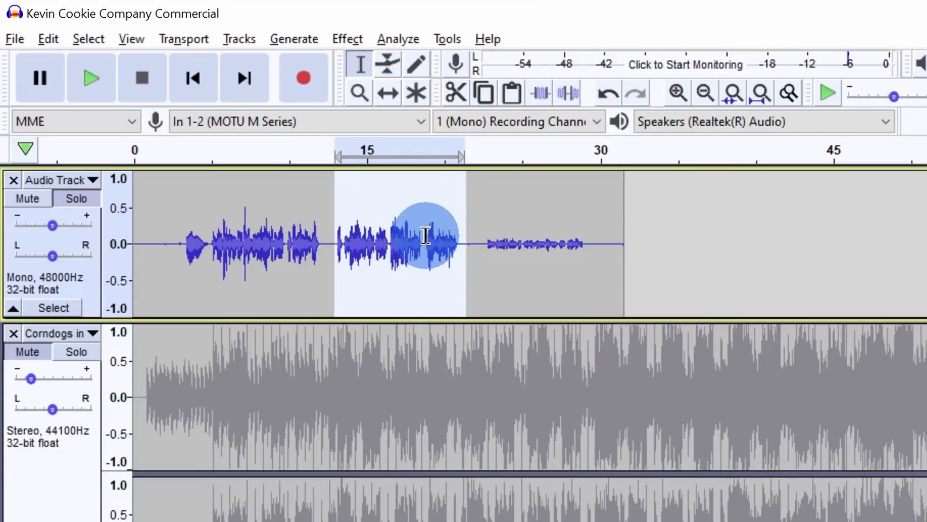
{"action": "key", "text": "Delete"}
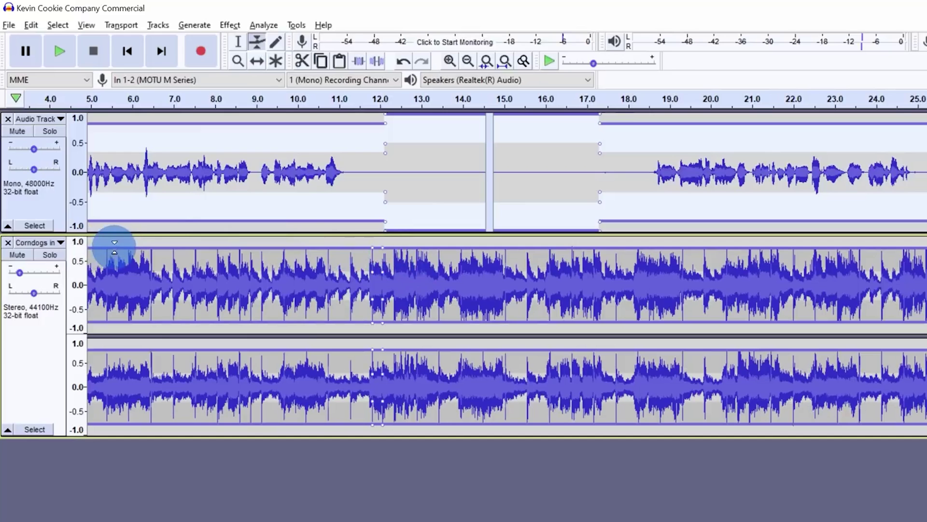
Fade the Corndogs music in, keeping it low until just before 12 s, and show the effects list.
{"action": "left_click_drag", "start_coordinate": [114, 248], "coordinate": [106, 268]}
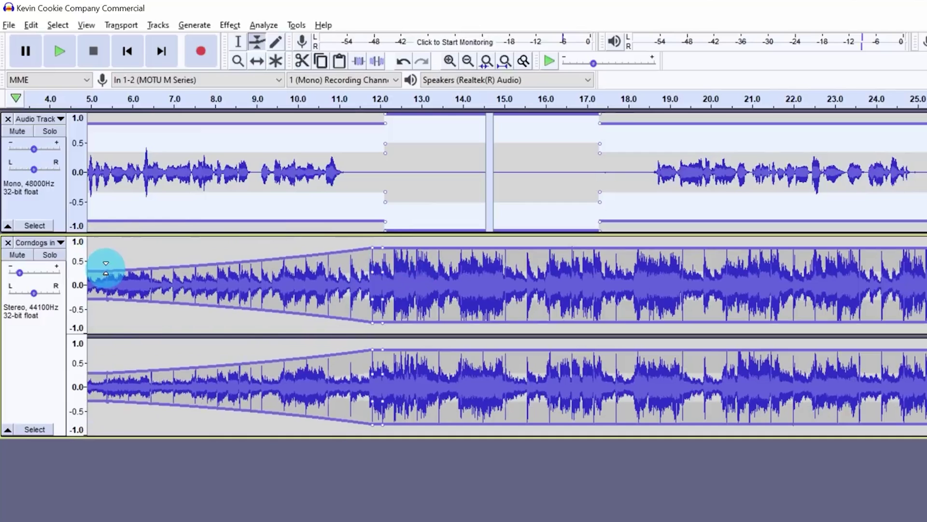
{"action": "left_click_drag", "start_coordinate": [343, 255], "coordinate": [347, 267]}
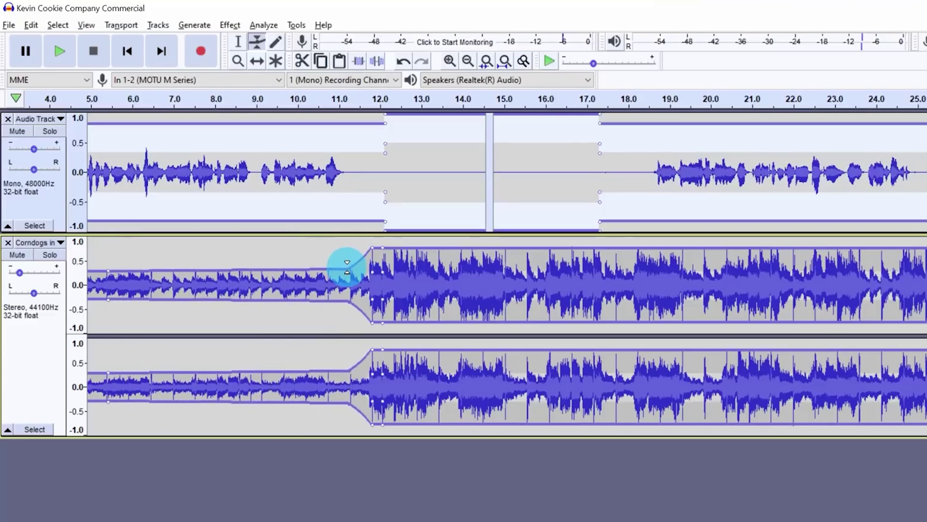
{"action": "left_click", "coordinate": [230, 25]}
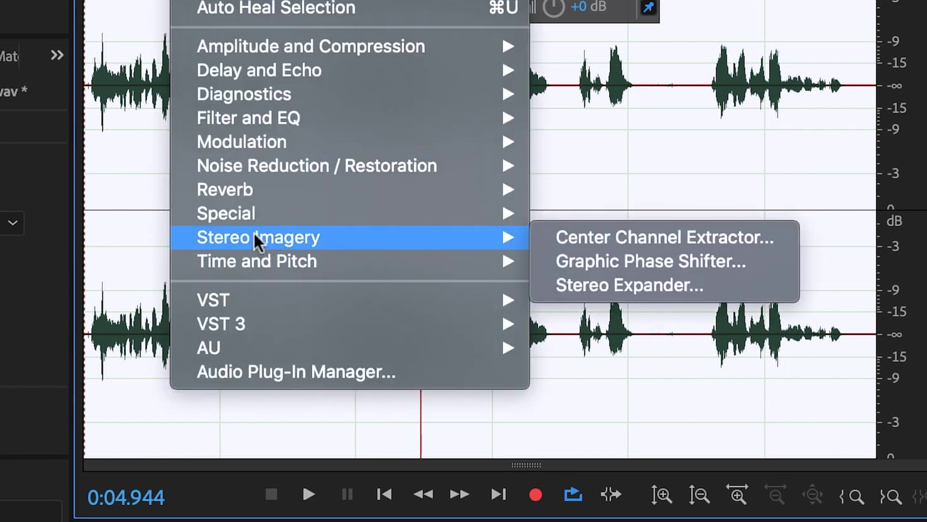
Open the Special > Mastering effect and load its Make Room For Vocals preset.
{"action": "mouse_move", "coordinate": [263, 216]}
{"action": "left_click", "coordinate": [604, 289]}
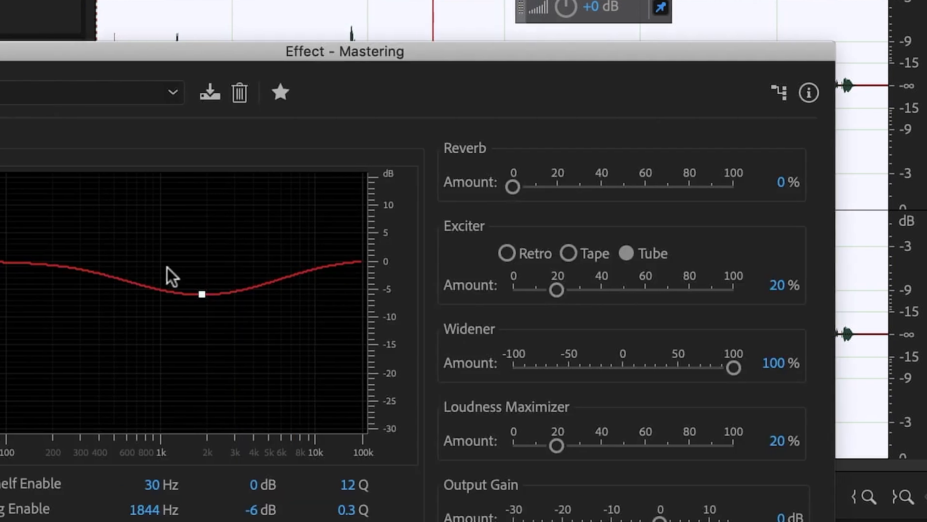
{"action": "left_click", "coordinate": [280, 93]}
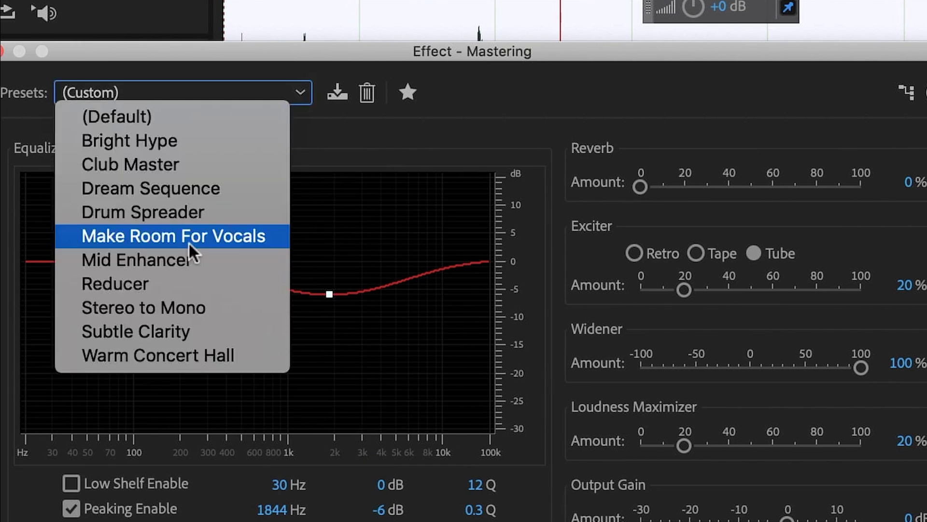
{"action": "left_click", "coordinate": [199, 236]}
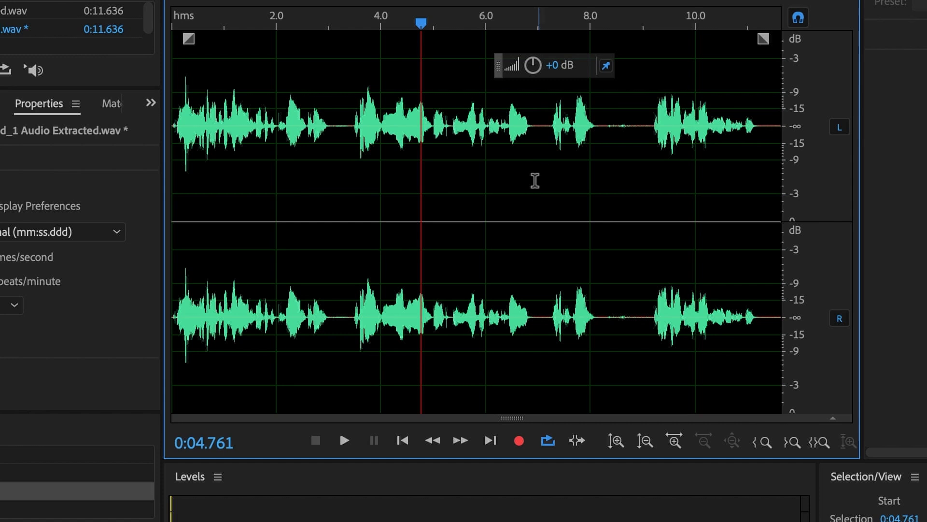
Capture a noise print from the gap near 7 s, slide Track 1's clip to 0:00, and rename Track 1.
{"action": "left_click", "coordinate": [534, 179]}
{"action": "left_click_drag", "start_coordinate": [533, 178], "coordinate": [545, 176]}
{"action": "key", "text": "space"}
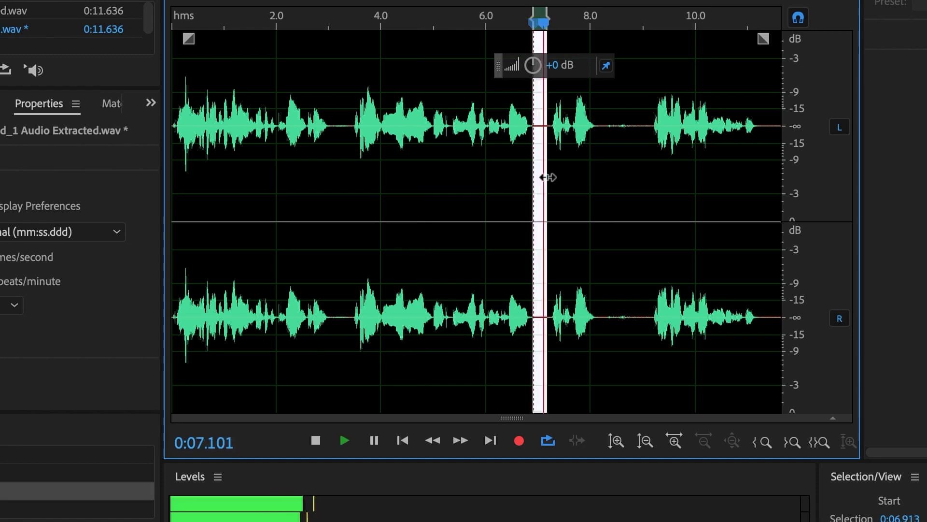
{"action": "right_click", "coordinate": [538, 132]}
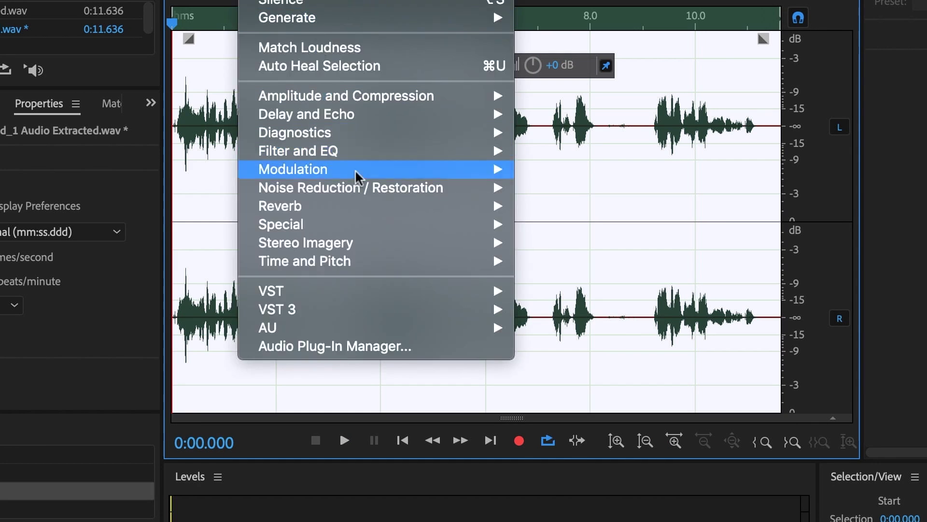
{"action": "mouse_move", "coordinate": [360, 199]}
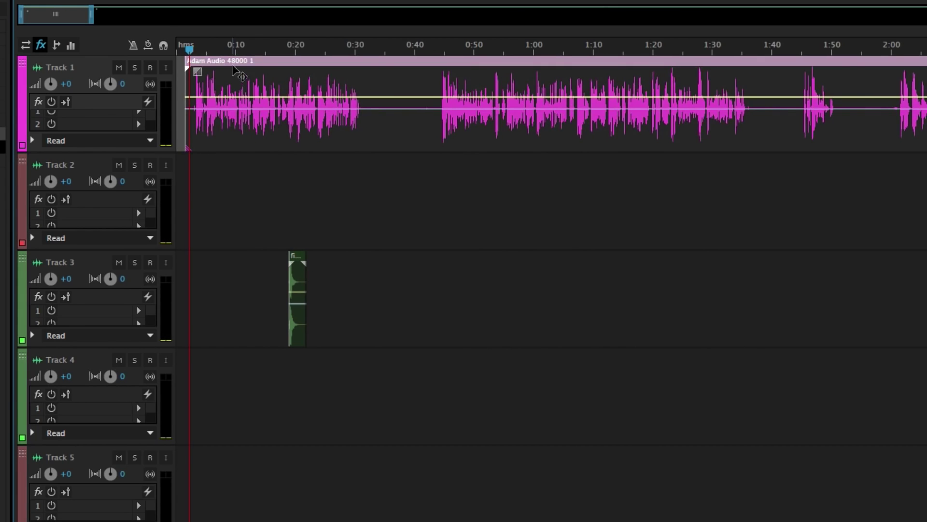
{"action": "left_click_drag", "start_coordinate": [232, 67], "coordinate": [215, 76]}
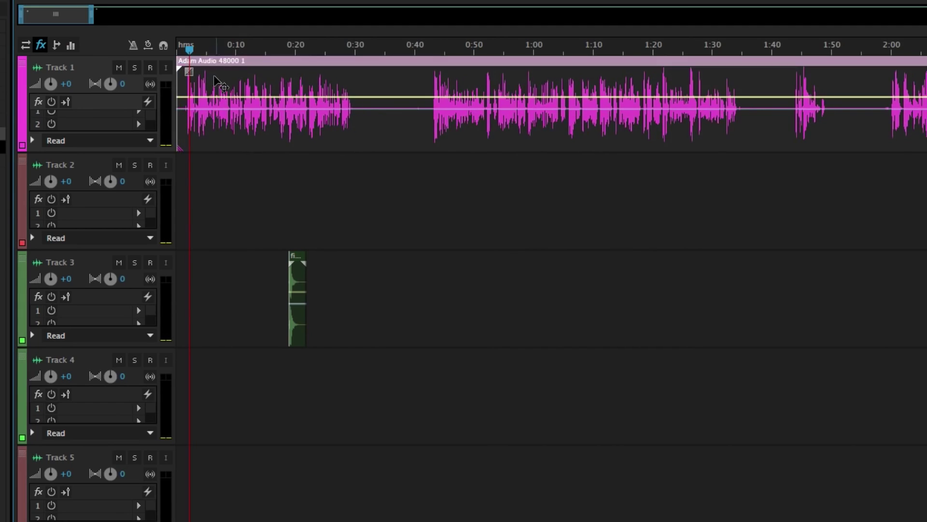
{"action": "left_click", "coordinate": [59, 68]}
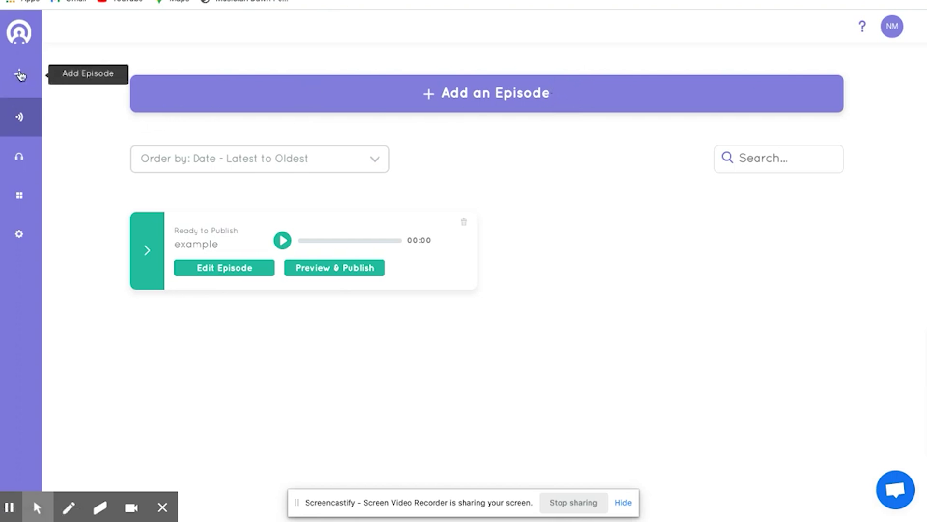
Start a new episode and pick a Library voice clip in the Music Editor.
{"action": "left_click", "coordinate": [20, 74]}
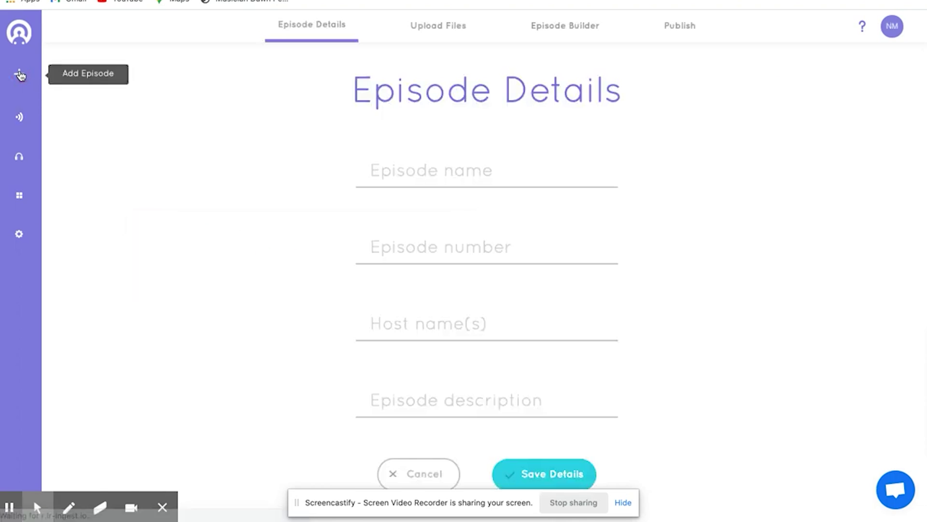
{"action": "left_click", "coordinate": [20, 158]}
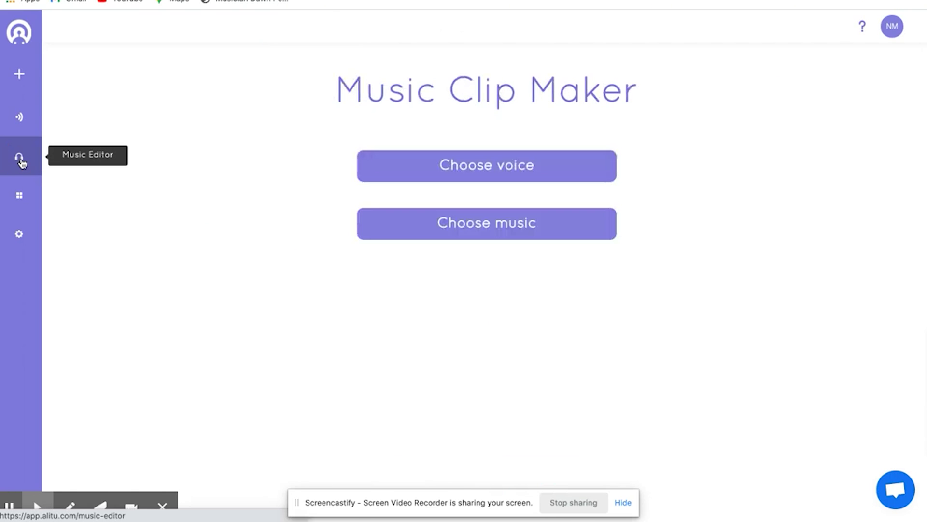
{"action": "left_click", "coordinate": [527, 167]}
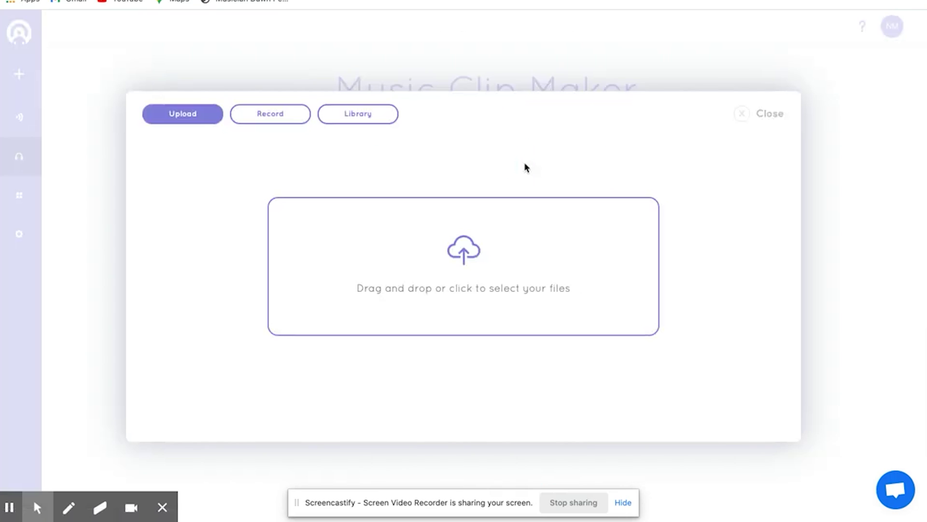
{"action": "left_click", "coordinate": [281, 120]}
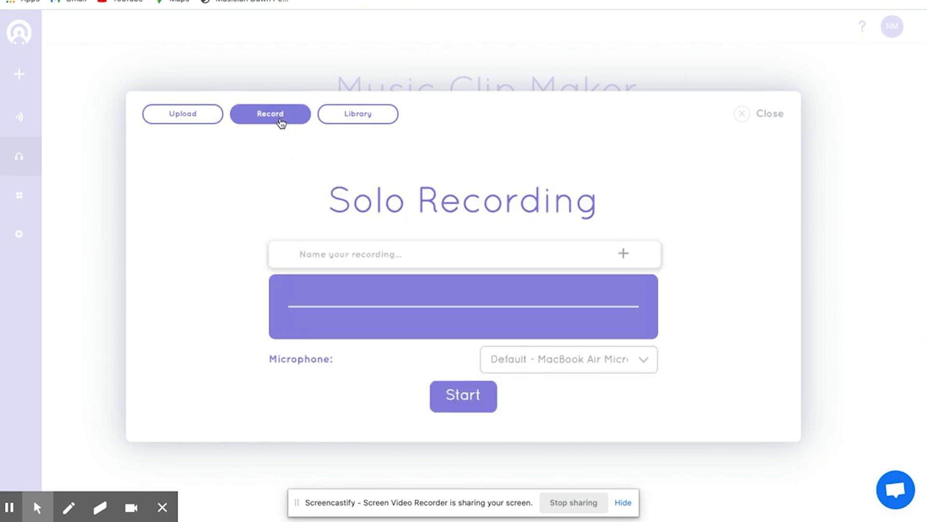
{"action": "left_click", "coordinate": [385, 120]}
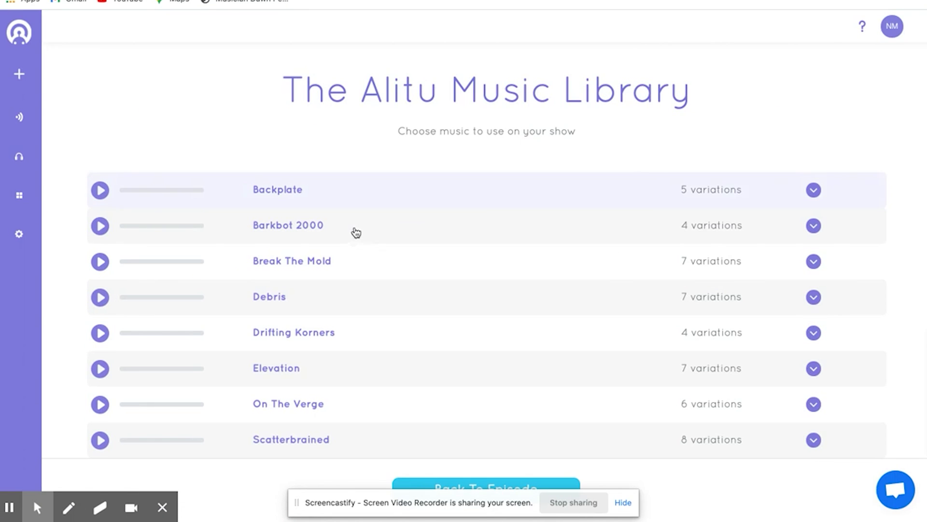
Browse the music library and expand the Break The Mold variations.
{"action": "scroll", "coordinate": [224, 265], "scroll_direction": "down", "scroll_amount": 3}
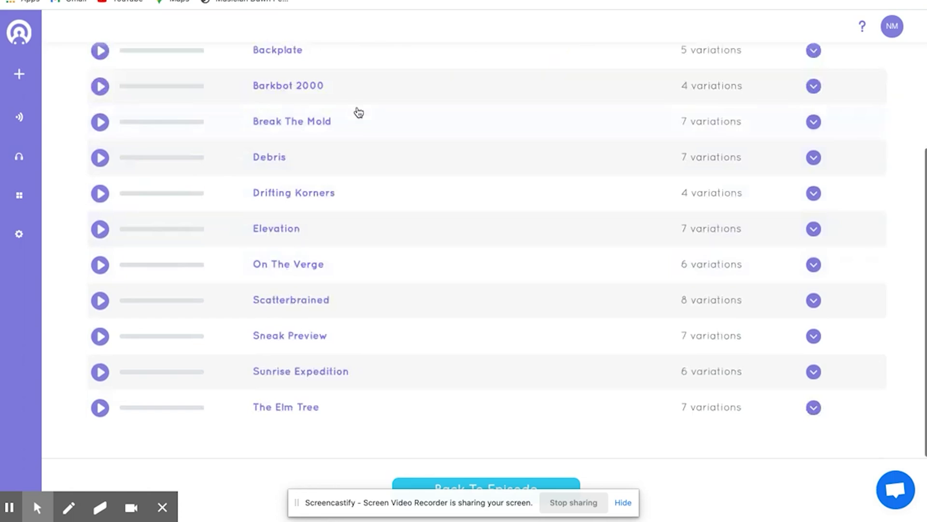
{"action": "scroll", "coordinate": [358, 112], "scroll_direction": "up", "scroll_amount": 3}
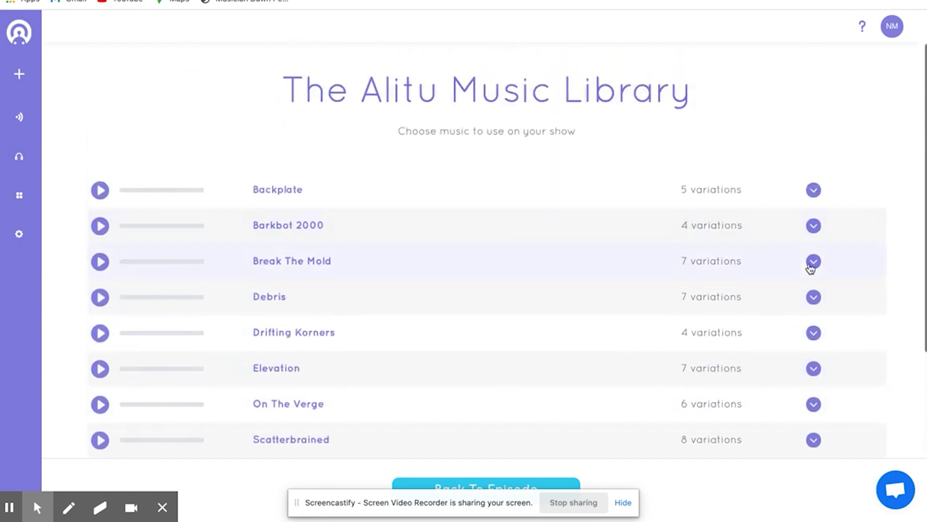
{"action": "left_click", "coordinate": [813, 262]}
{"action": "scroll", "coordinate": [611, 377], "scroll_direction": "down", "scroll_amount": 1}
{"action": "scroll", "coordinate": [611, 376], "scroll_direction": "down", "scroll_amount": 3}
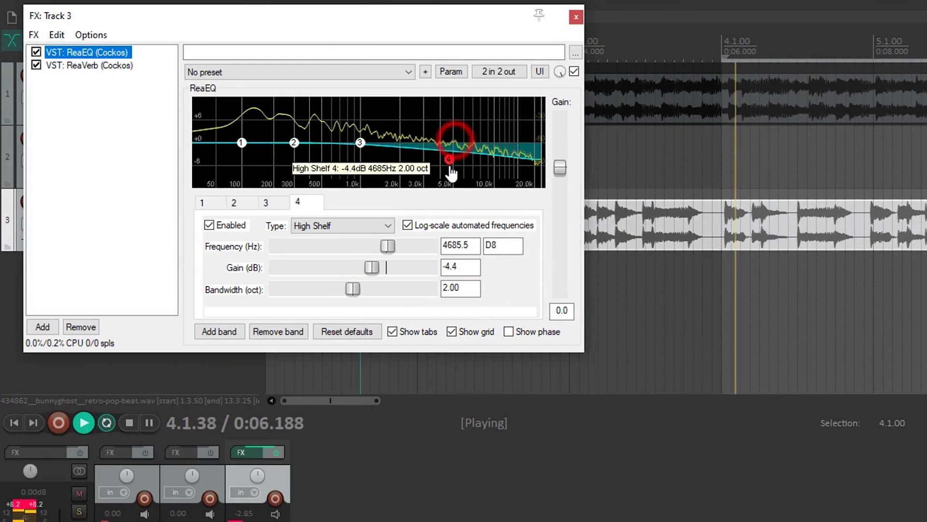
Lower ReaEQ band 4 to 319.9 Hz with a -10.4 dB cut.
{"action": "left_click_drag", "start_coordinate": [442, 157], "coordinate": [298, 182]}
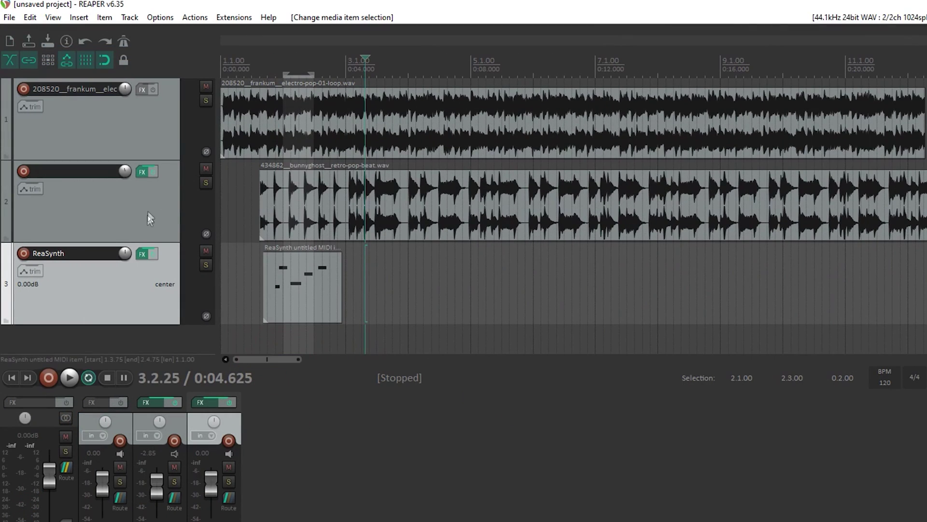
Select tracks 1 and 2 and the electro-pop, retro-pop and ReaSynth items.
{"action": "left_click", "coordinate": [147, 207]}
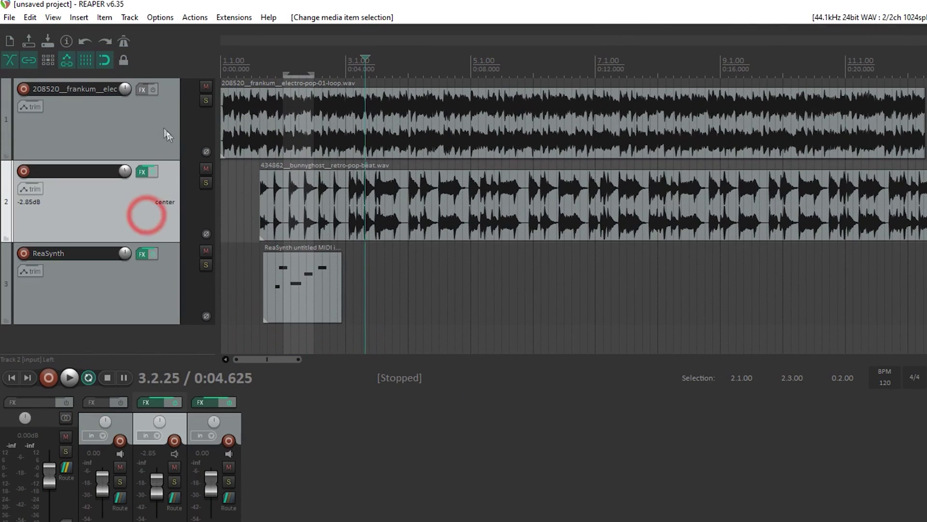
{"action": "left_click", "coordinate": [150, 114]}
{"action": "left_click", "coordinate": [681, 131]}
{"action": "left_click", "coordinate": [657, 205]}
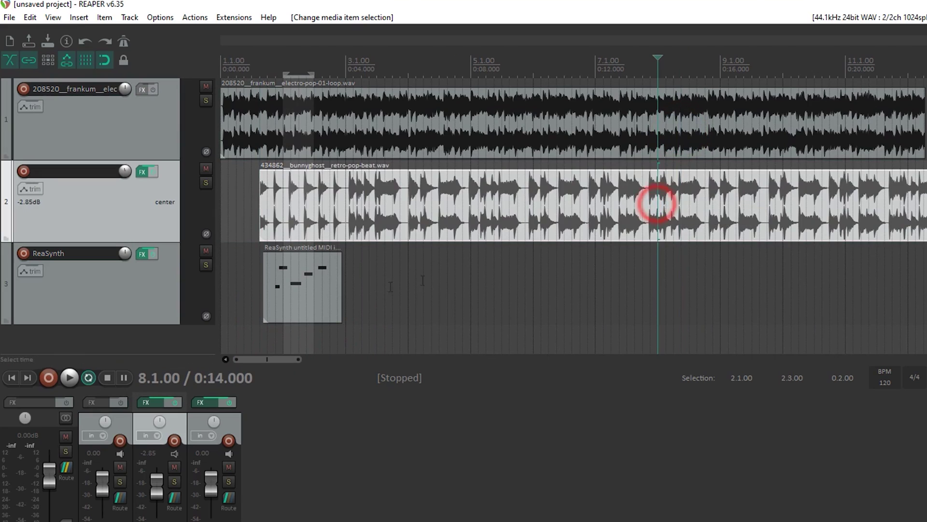
{"action": "left_click", "coordinate": [327, 292]}
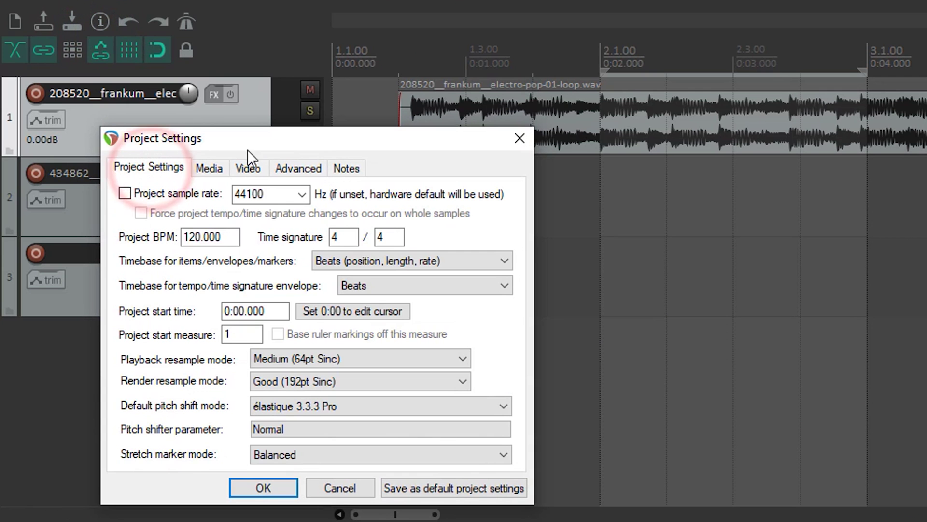
Review Project Settings, keeping 44100 Hz, and check BPM, time signature and item timebase.
{"action": "left_click", "coordinate": [302, 195]}
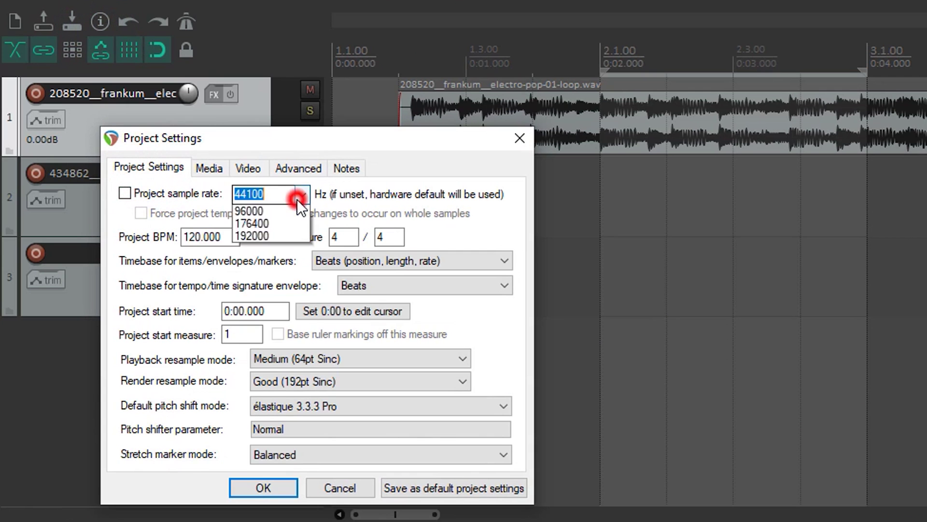
{"action": "left_click", "coordinate": [302, 194]}
{"action": "left_click", "coordinate": [211, 238]}
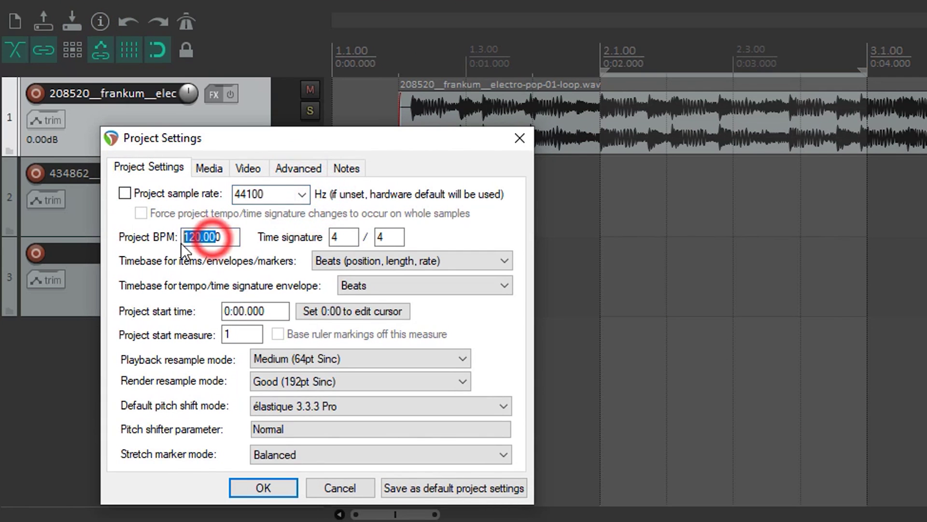
{"action": "left_click", "coordinate": [350, 237]}
{"action": "left_click", "coordinate": [428, 259]}
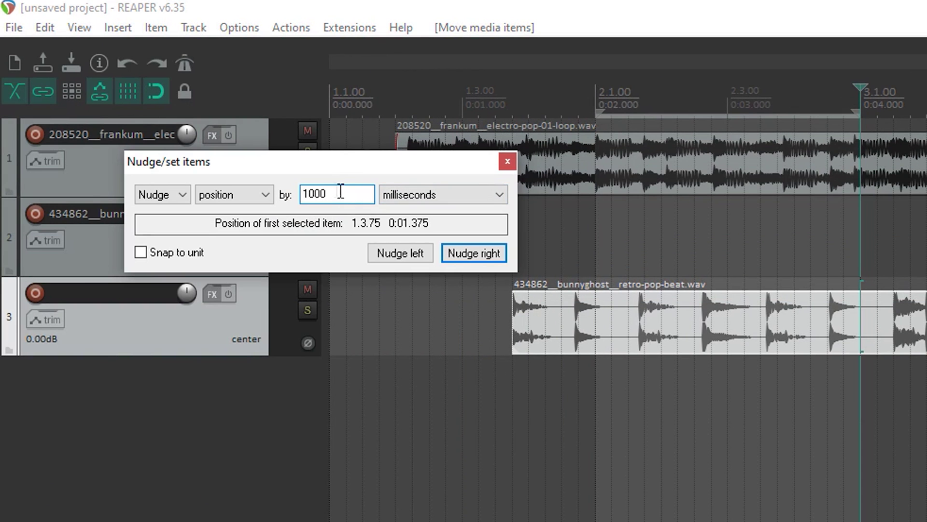
Nudge the retro-pop beat 100 ms twice, trim the electro-pop loop to 0:02.5, and play back.
{"action": "double_click", "coordinate": [354, 188]}
{"action": "type", "text": "100"}
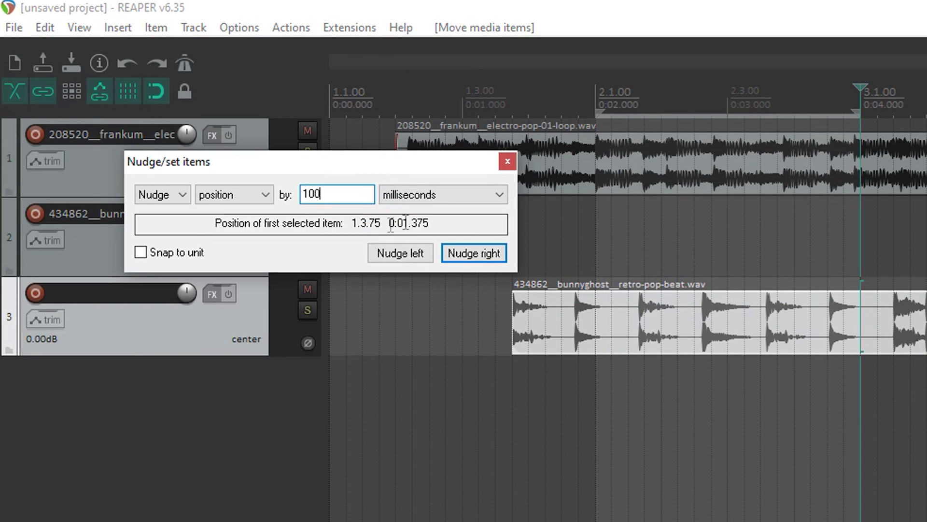
{"action": "left_click", "coordinate": [489, 255]}
{"action": "left_click", "coordinate": [488, 255]}
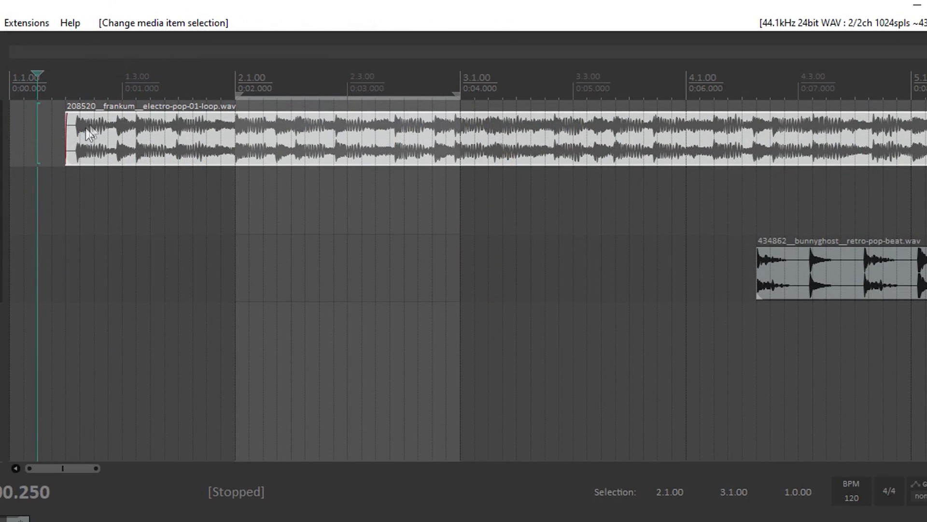
{"action": "left_click_drag", "start_coordinate": [63, 138], "coordinate": [293, 151]}
{"action": "key", "text": "space"}
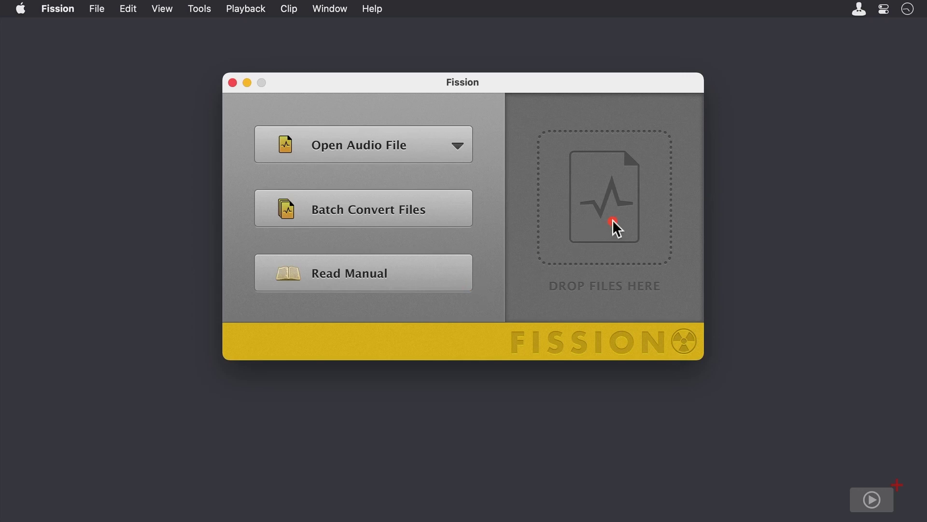
Open SCO Intro One.aiff via Open Other... and hide the Inspector panel.
{"action": "left_click", "coordinate": [462, 153]}
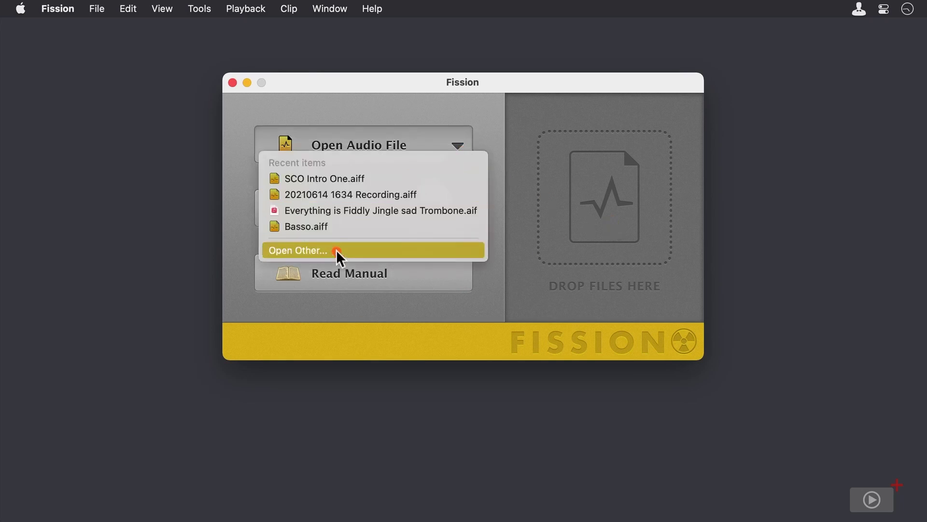
{"action": "left_click", "coordinate": [336, 252]}
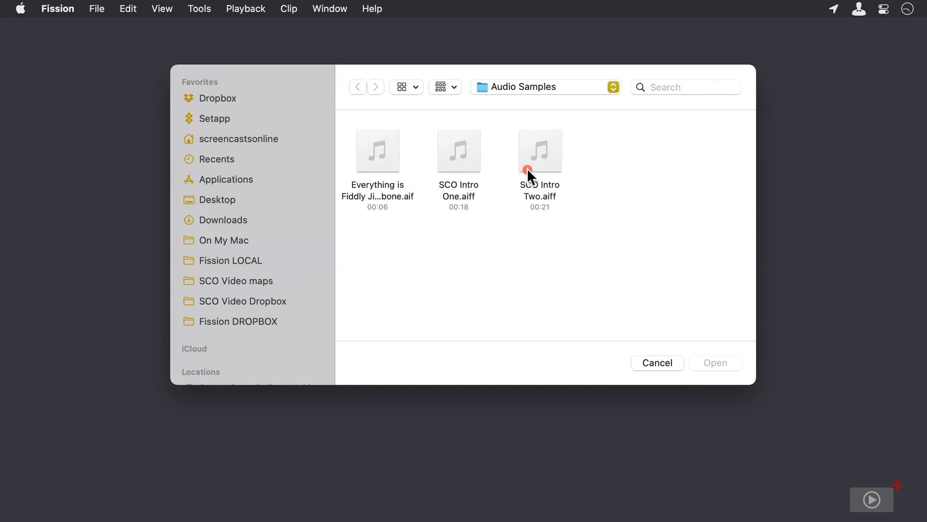
{"action": "double_click", "coordinate": [462, 154]}
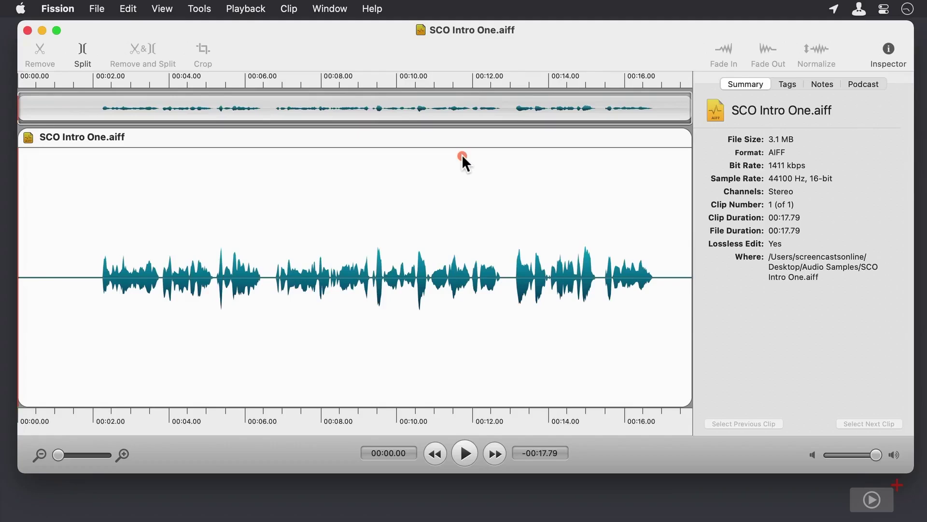
{"action": "key", "text": "super+i"}
{"action": "left_click", "coordinate": [67, 454]}
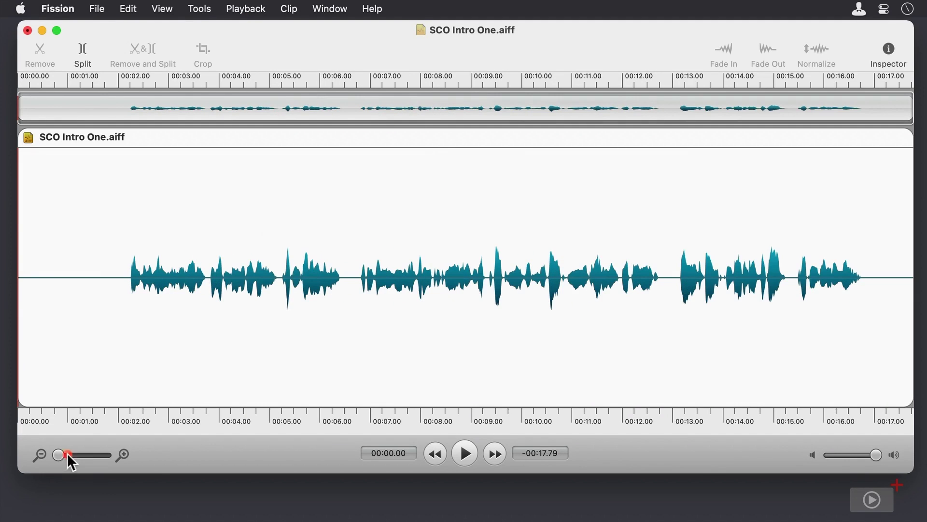
Zoom into the waveform and move the playback position to 9 s, 14 s, then 16.25 s.
{"action": "left_click_drag", "start_coordinate": [60, 455], "coordinate": [95, 459]}
{"action": "left_click", "coordinate": [482, 80]}
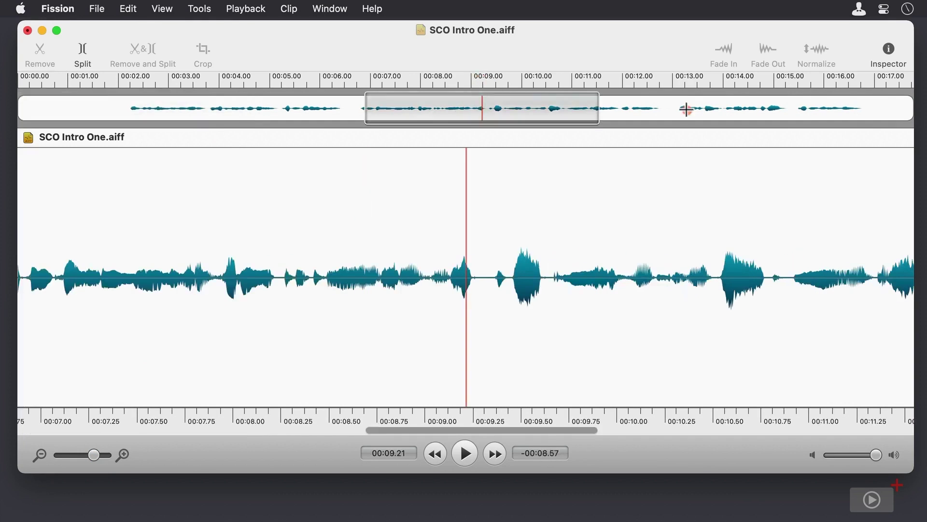
{"action": "left_click", "coordinate": [734, 82]}
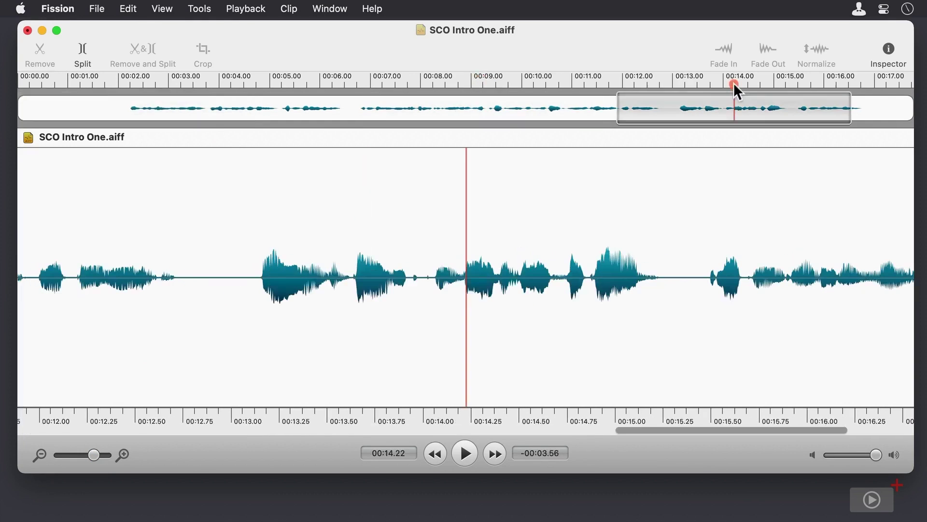
{"action": "left_click", "coordinate": [835, 85]}
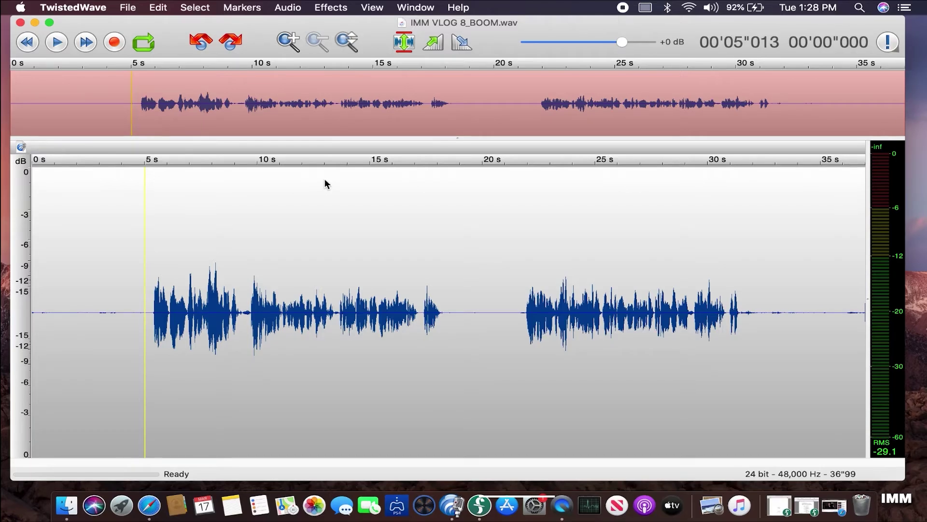
Bring up TwistedWave's new document settings, then the Editing preferences.
{"action": "key", "text": "super+n"}
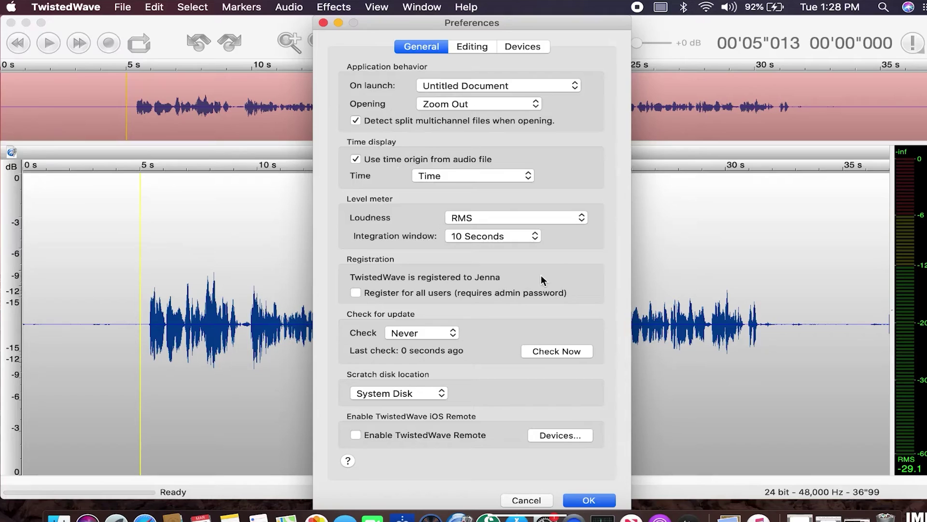
{"action": "left_click", "coordinate": [472, 47]}
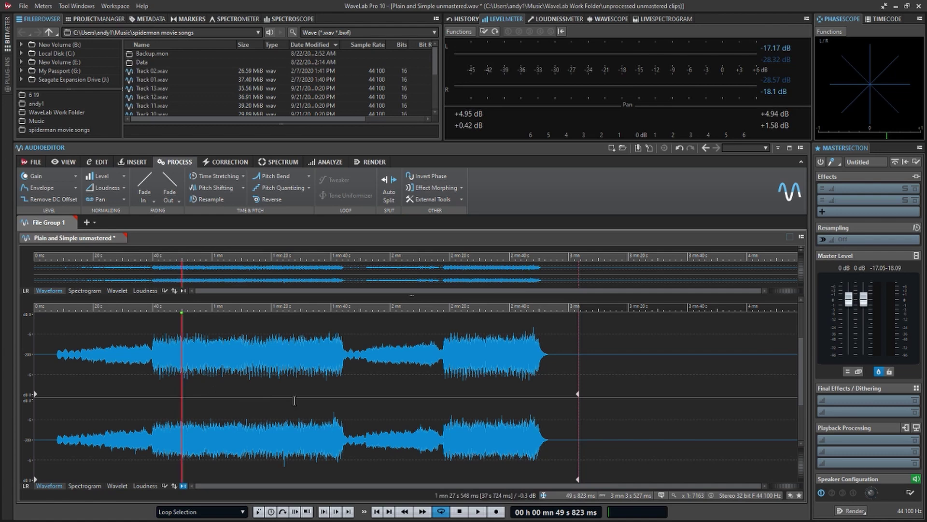
Play the mastering clip, select EQ band 5, and lower Compressor B's band 2 to -15 dB.
{"action": "key", "text": "space"}
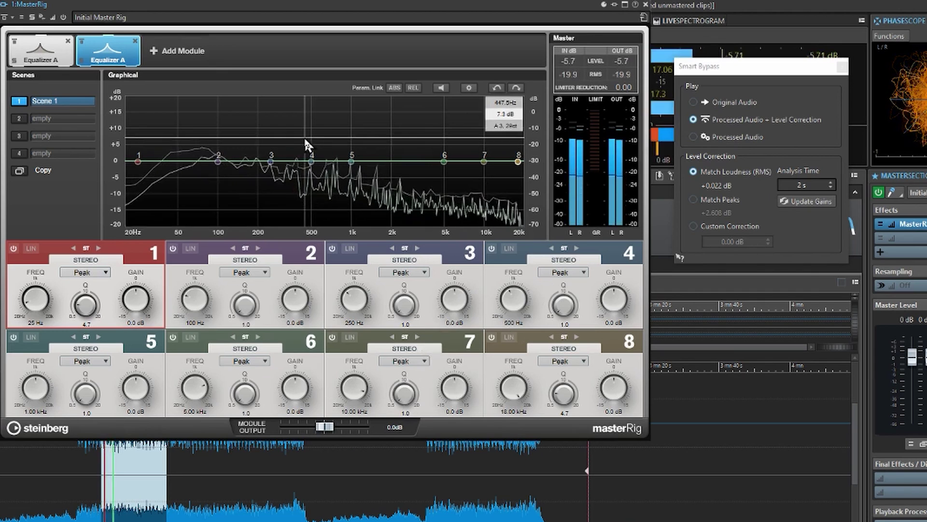
{"action": "left_click", "coordinate": [352, 163]}
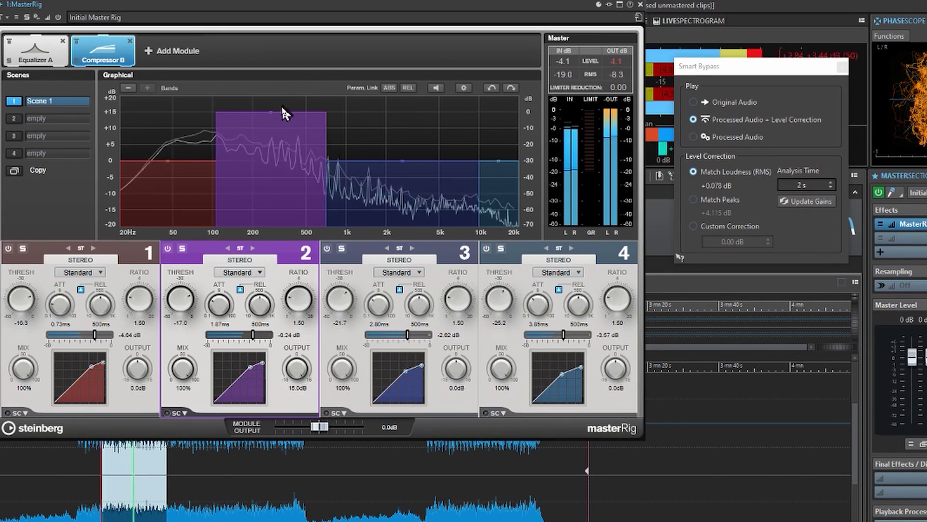
{"action": "left_click_drag", "start_coordinate": [284, 114], "coordinate": [275, 221]}
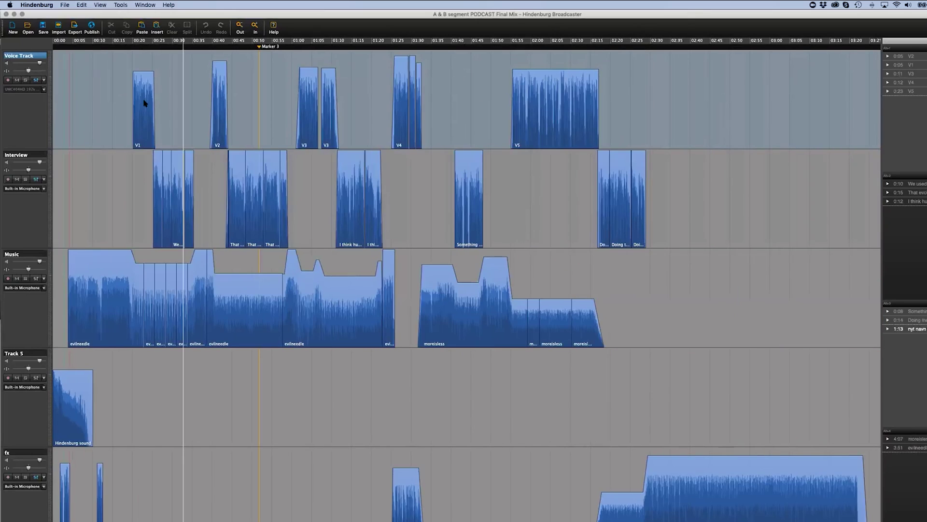
Select clip V1, pull down the Airport region's volume on Track 3, and check the export bitrate choices.
{"action": "left_click", "coordinate": [144, 103]}
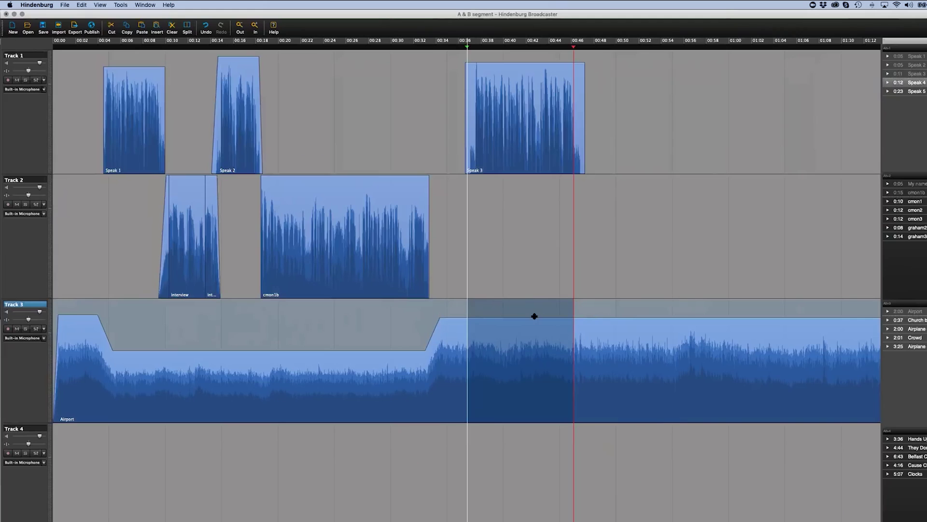
{"action": "left_click_drag", "start_coordinate": [534, 315], "coordinate": [538, 351]}
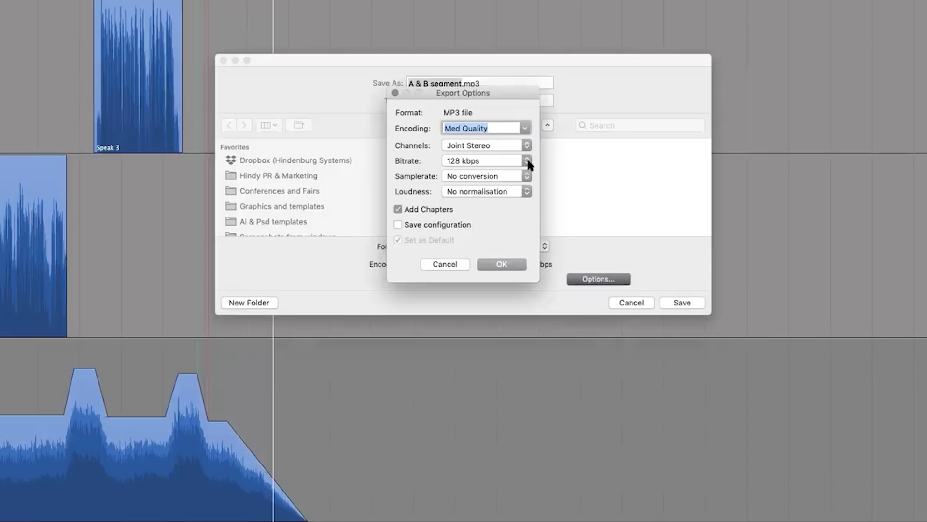
{"action": "left_click", "coordinate": [526, 162]}
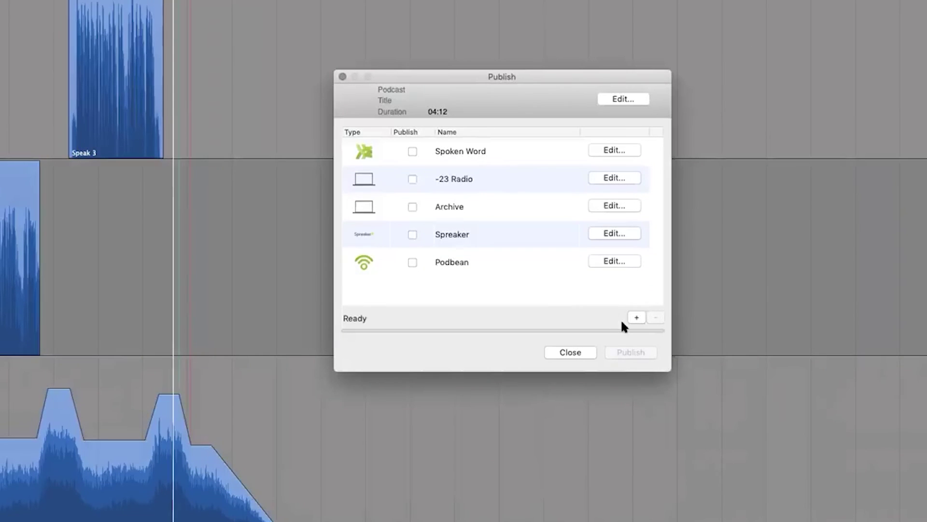
Add a new publish target, previewing Libsyn and then Blubrry as the target type.
{"action": "left_click", "coordinate": [636, 318]}
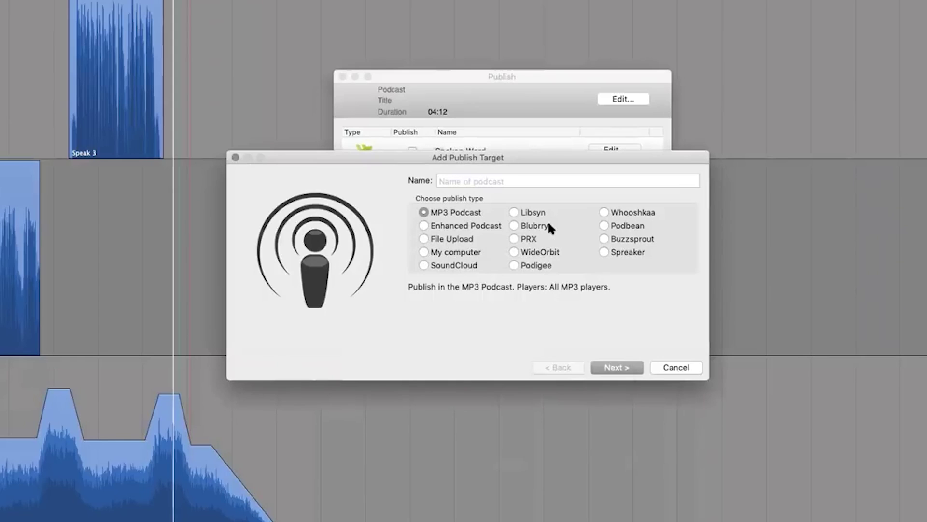
{"action": "left_click", "coordinate": [536, 212]}
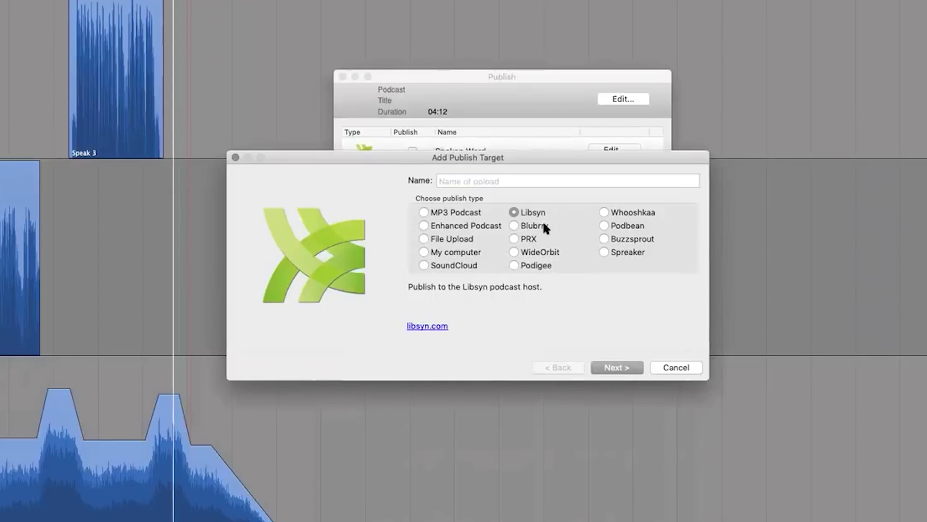
{"action": "left_click", "coordinate": [544, 225]}
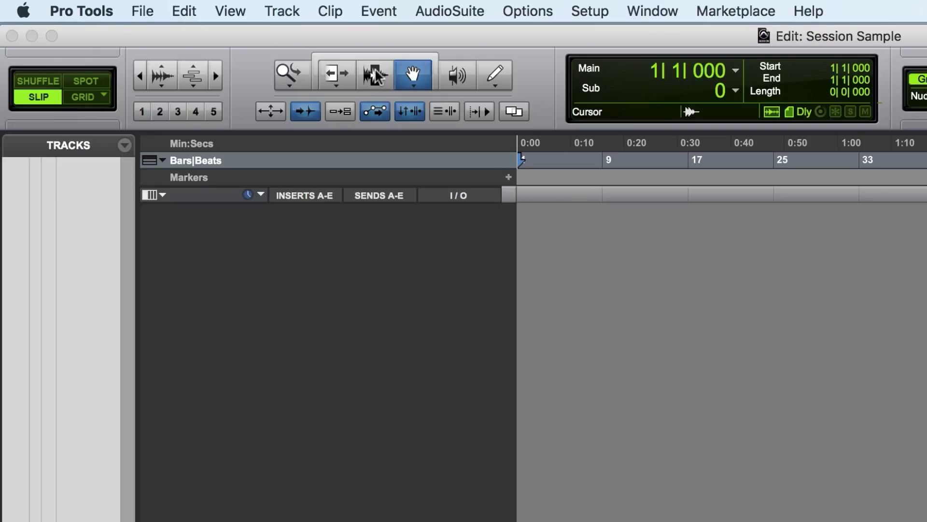
Slide the Voice_01 clip with the Grabber, then trim its start to 1|2|678.
{"action": "left_click", "coordinate": [373, 73]}
{"action": "left_click", "coordinate": [336, 73]}
{"action": "left_click", "coordinate": [375, 73]}
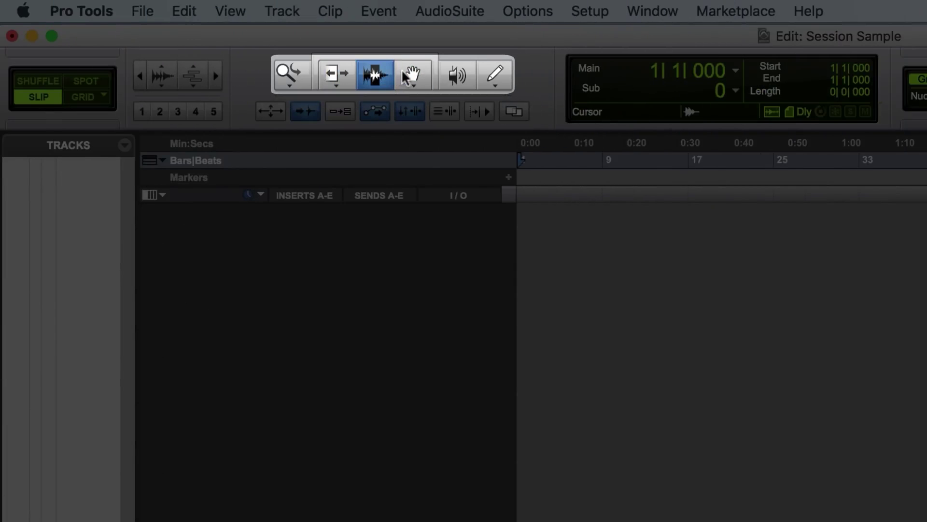
{"action": "left_click", "coordinate": [401, 70]}
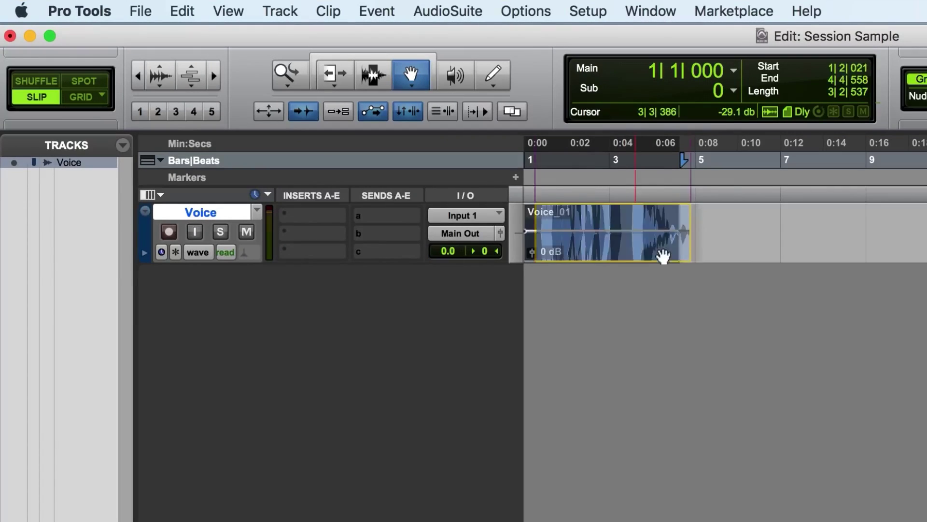
{"action": "mouse_move", "coordinate": [662, 253]}
{"action": "left_mouse_down"}
{"action": "mouse_move", "coordinate": [708, 257]}
{"action": "mouse_move", "coordinate": [610, 246]}
{"action": "mouse_move", "coordinate": [676, 254]}
{"action": "mouse_move", "coordinate": [659, 250]}
{"action": "left_mouse_up"}
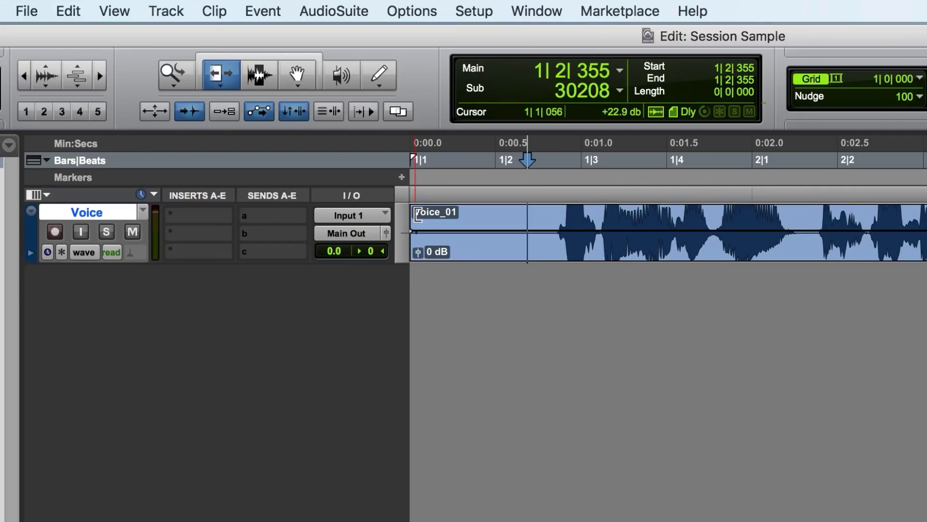
{"action": "left_click_drag", "start_coordinate": [419, 214], "coordinate": [556, 215]}
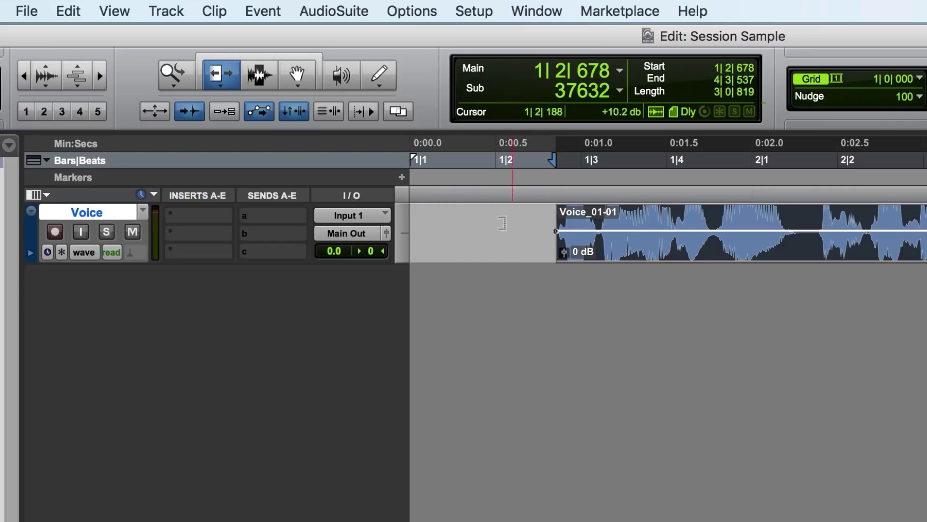